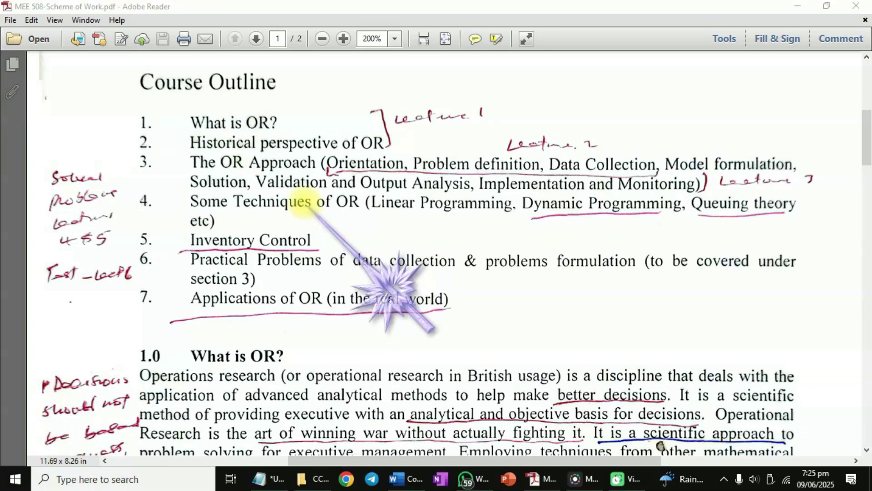
Make the Adobe Reader PDF window active before switching to Word.
{"action": "left_click", "coordinate": [348, 219]}
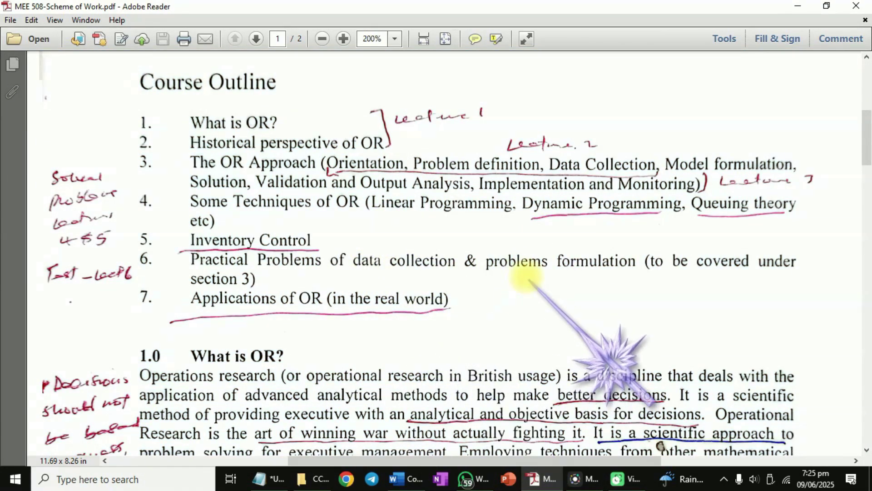
Bring Course Content2 to the front and snap it to the right half.
{"action": "left_click", "coordinate": [408, 482]}
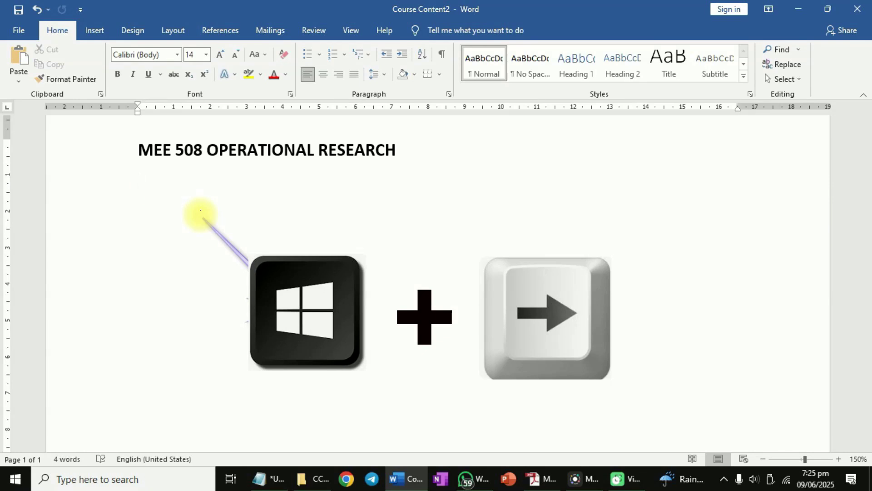
{"action": "key", "text": "super+Right"}
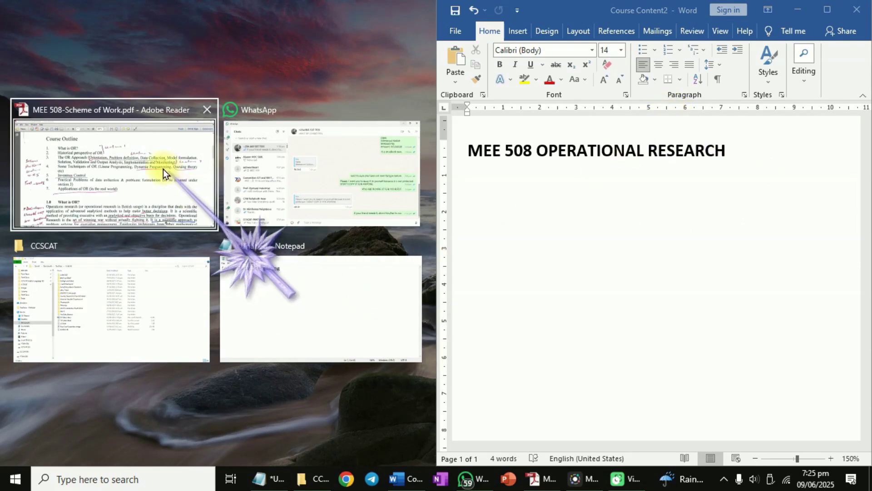
{"action": "mouse_move", "coordinate": [114, 174]}
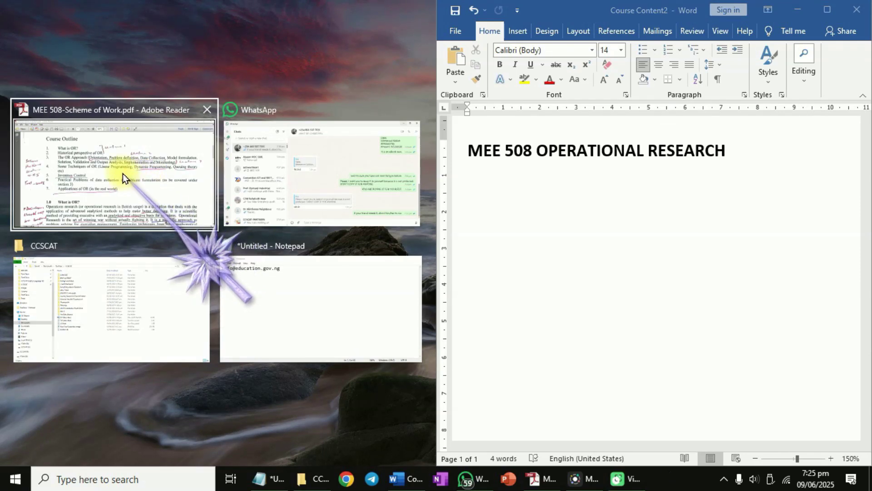
Fill the left half with the PDF, then maximise Adobe Reader and deselect the page.
{"action": "left_click", "coordinate": [121, 173]}
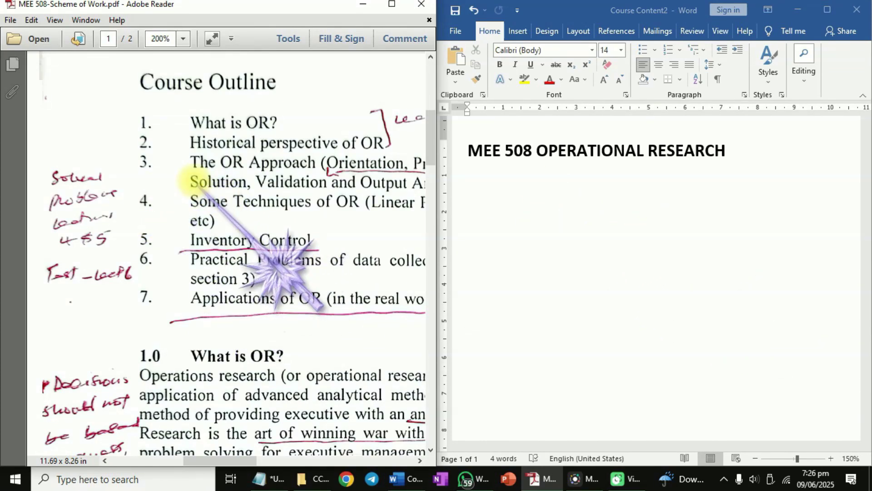
{"action": "left_click", "coordinate": [180, 179]}
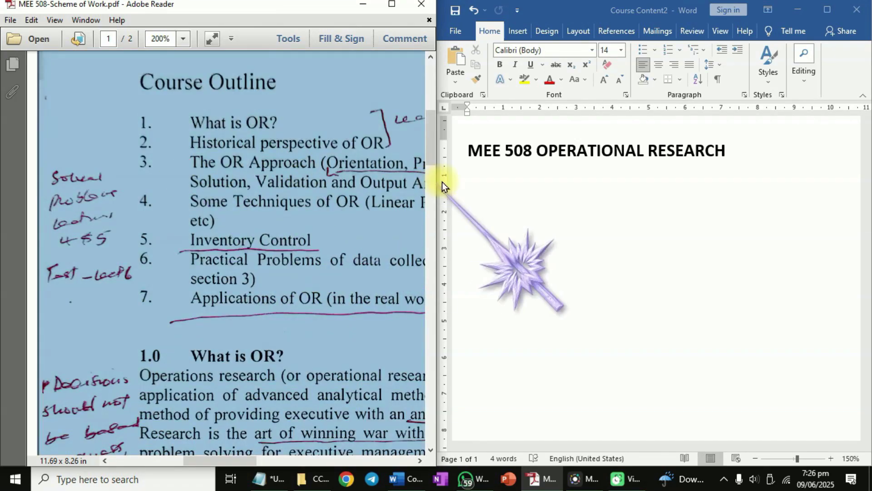
{"action": "left_click", "coordinate": [391, 4]}
{"action": "left_click", "coordinate": [554, 202]}
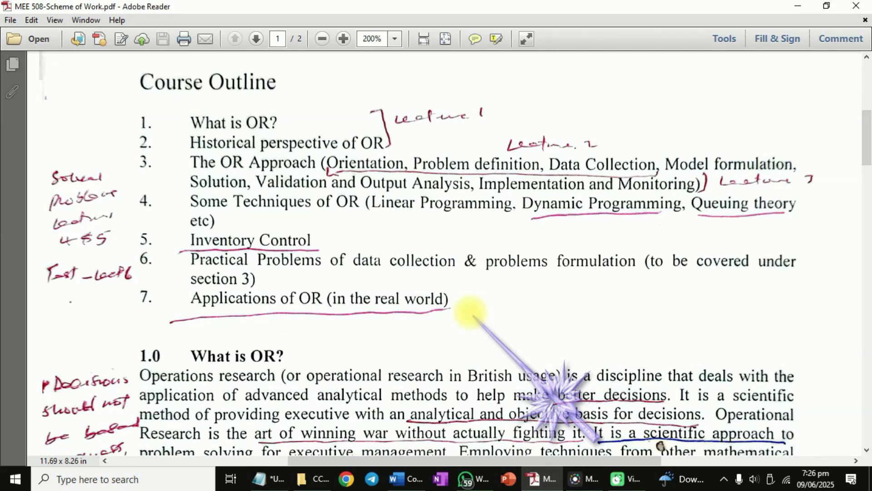
Snap the Adobe Reader window to the left half of the screen.
{"action": "key", "text": "super"}
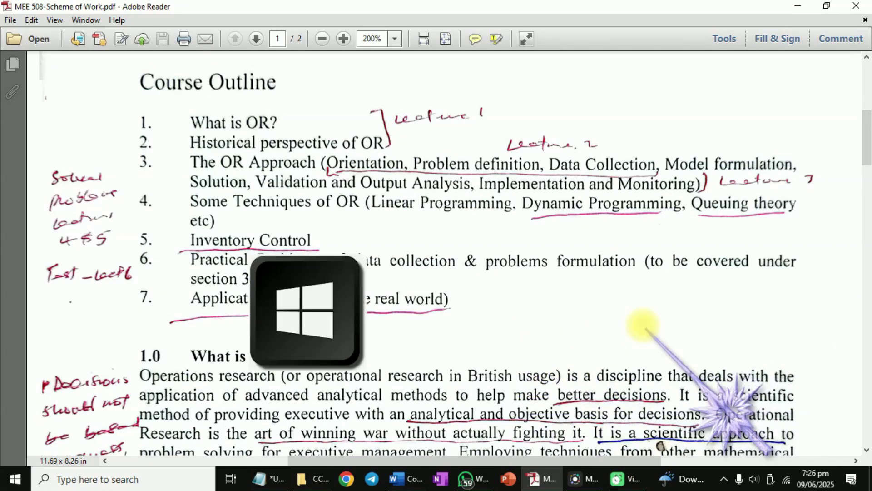
{"action": "key", "text": "super+Left"}
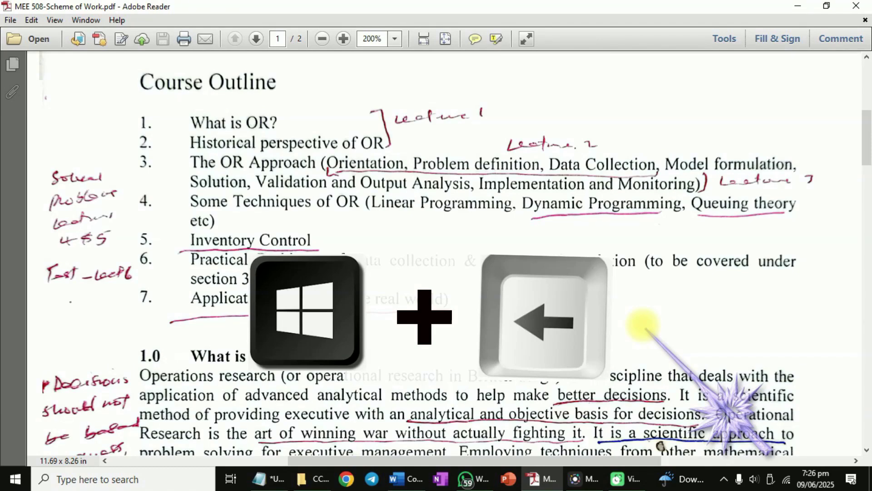
{"action": "key", "text": "super+Left"}
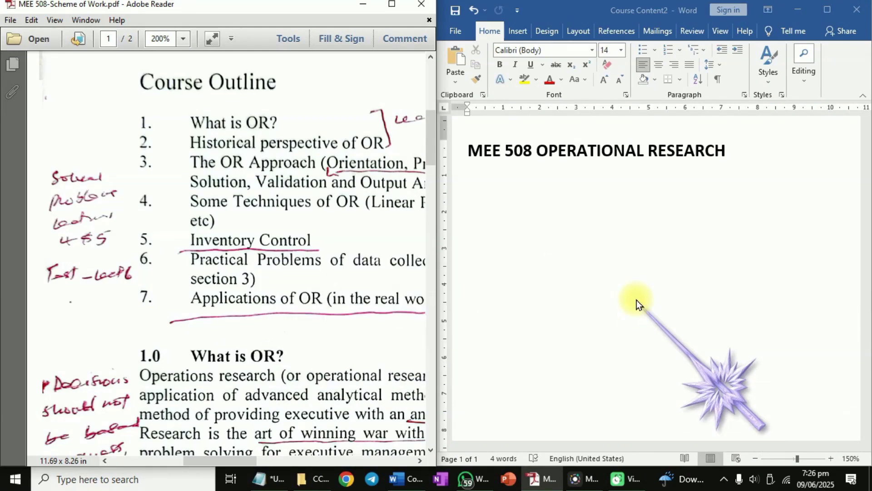
Place the caret below the MEE 508 heading in Word, then reactivate the PDF.
{"action": "left_click", "coordinate": [374, 201]}
{"action": "left_click", "coordinate": [559, 225]}
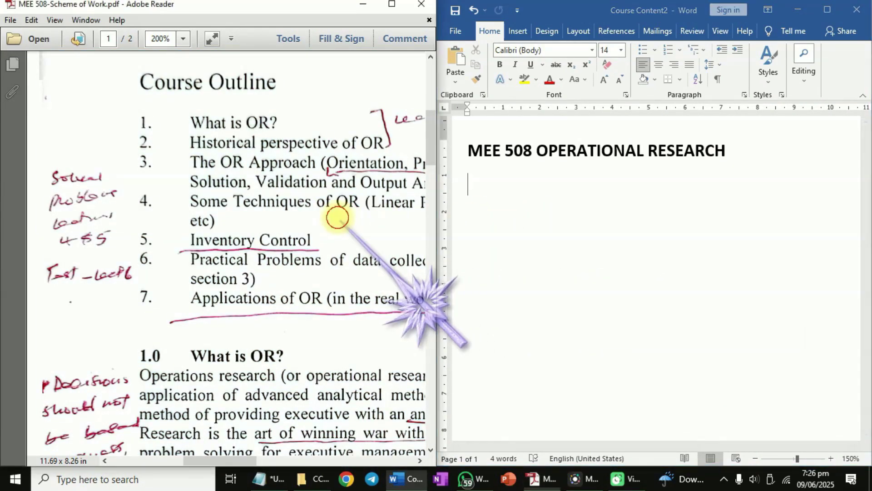
{"action": "left_click", "coordinate": [544, 243]}
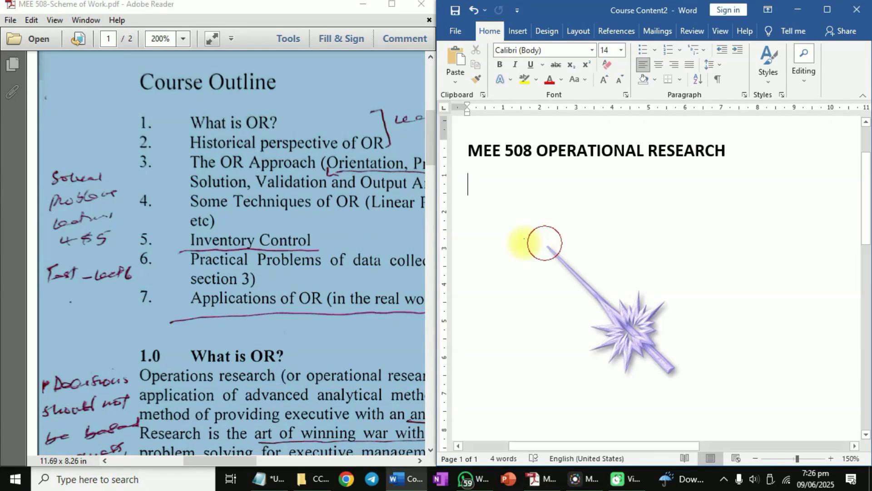
{"action": "left_click", "coordinate": [339, 223]}
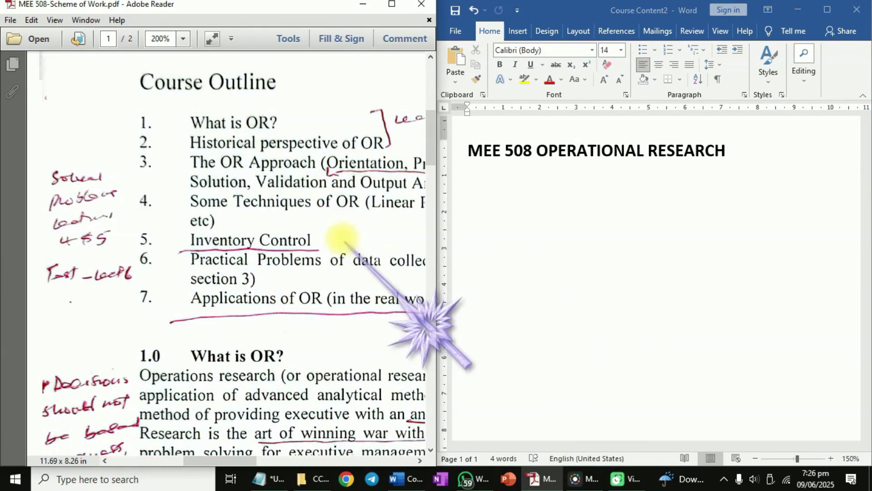
{"action": "left_click", "coordinate": [526, 250]}
{"action": "left_click", "coordinate": [346, 249]}
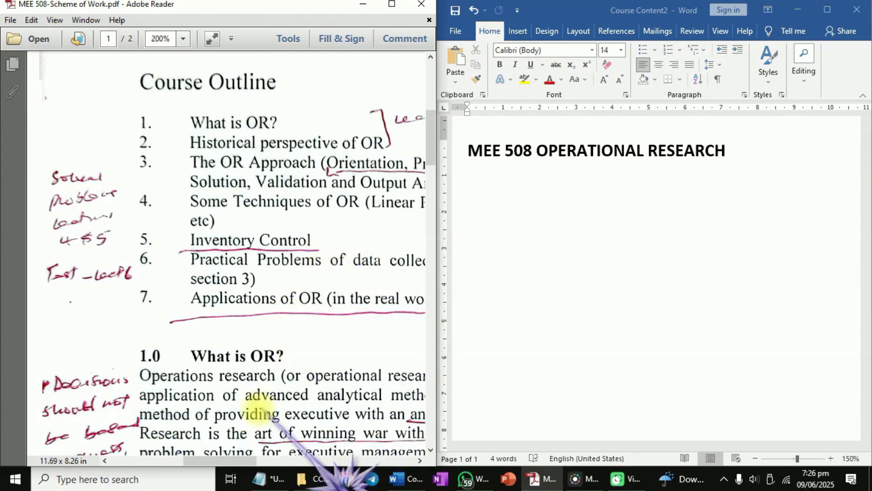
{"action": "left_click_drag", "start_coordinate": [228, 463], "coordinate": [247, 460]}
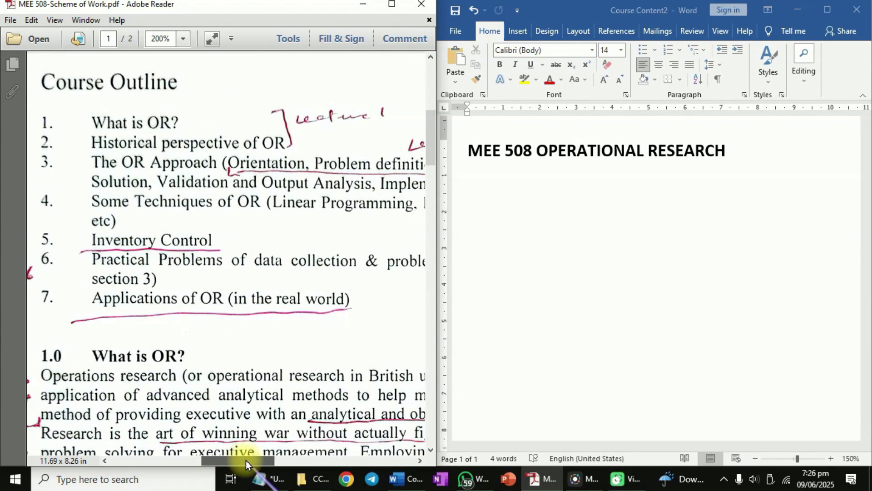
Place the caret on the line under the MEE 508 heading for the numbered list.
{"action": "left_click", "coordinate": [652, 252]}
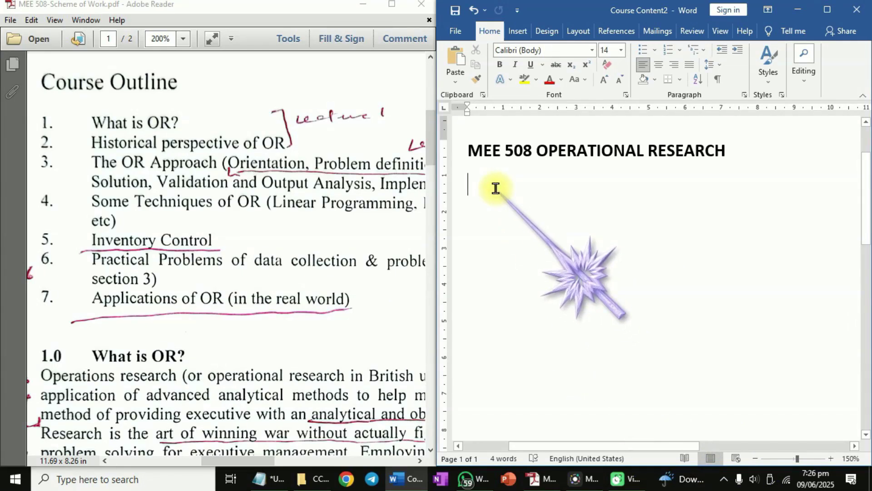
{"action": "type", "text": "1. "}
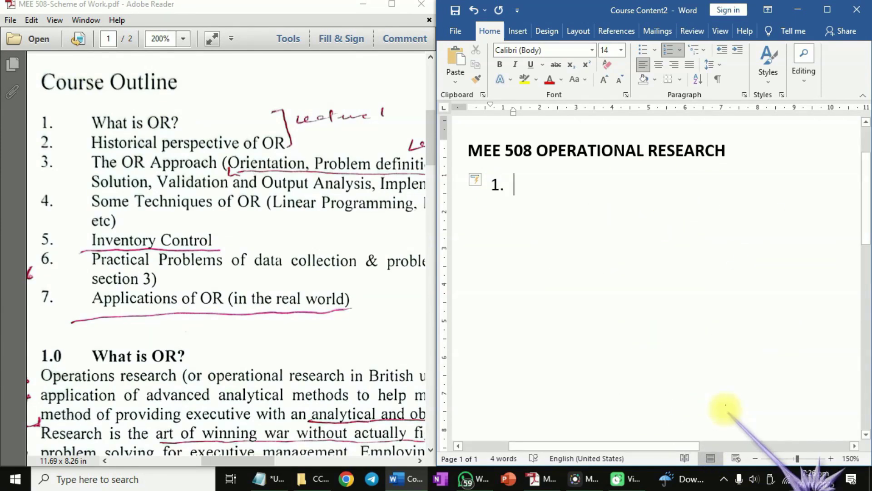
{"action": "type", "text": "Wh"}
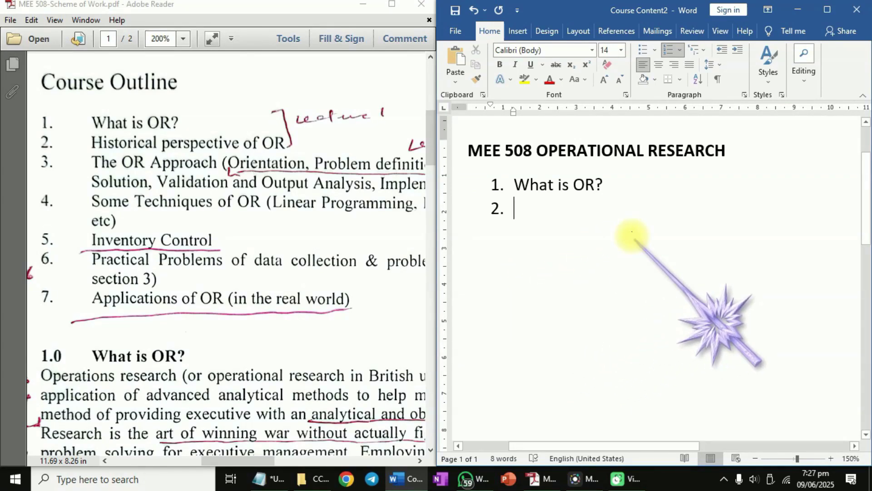
{"action": "type", "text": "Historical perspective of OR"}
{"action": "type", "text": "The OR Approach( Orienta"}
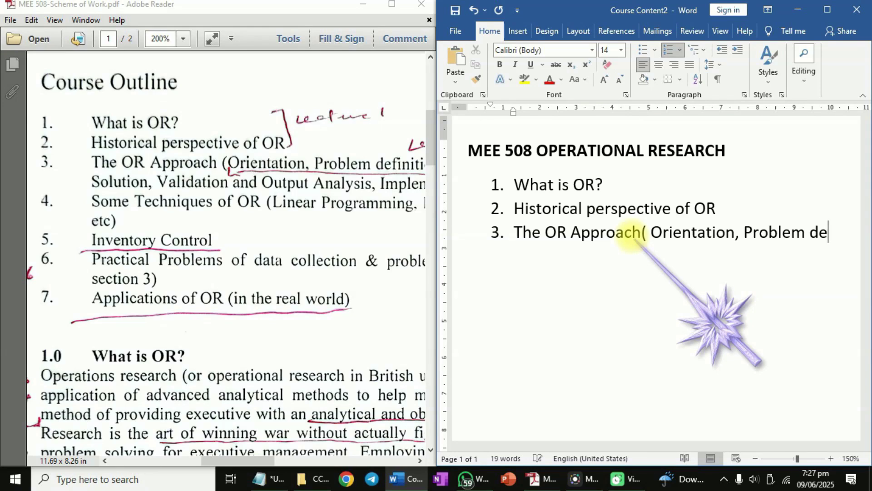
{"action": "type", "text": "tion,"}
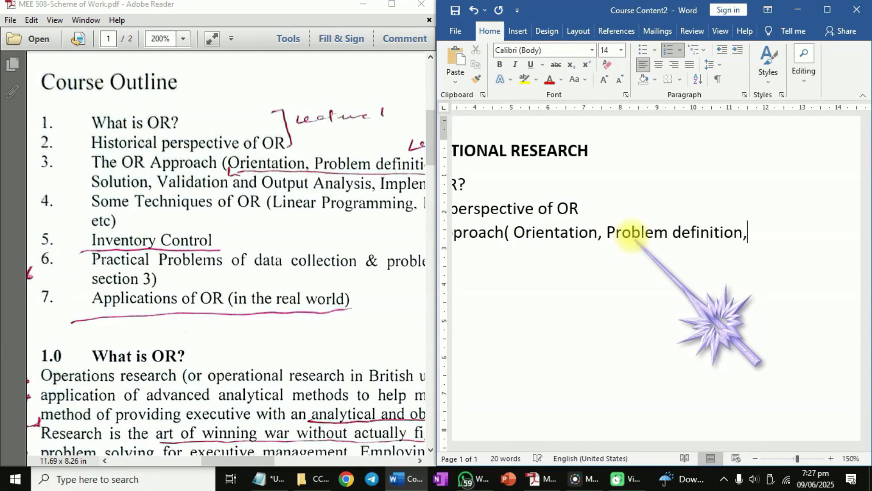
{"action": "left_click_drag", "start_coordinate": [225, 461], "coordinate": [271, 463]}
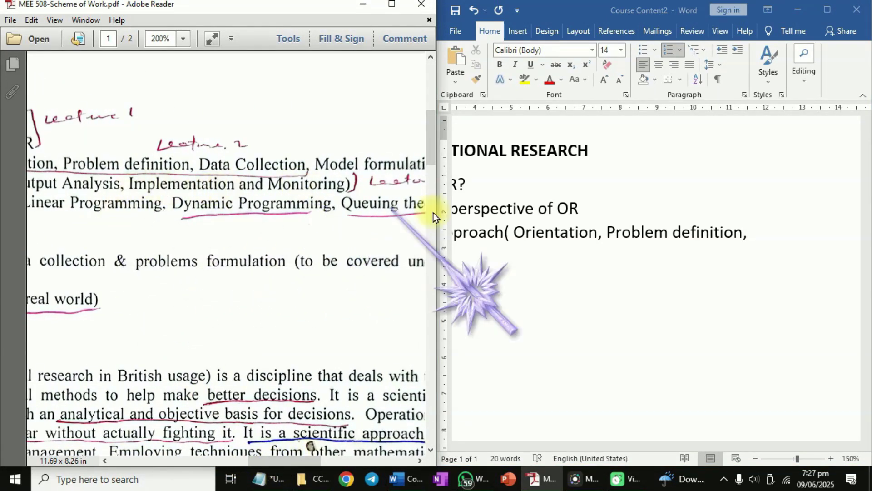
Put the caret at the end of item 3 to continue with Data Collection, Model formulation.
{"action": "left_click", "coordinate": [755, 234]}
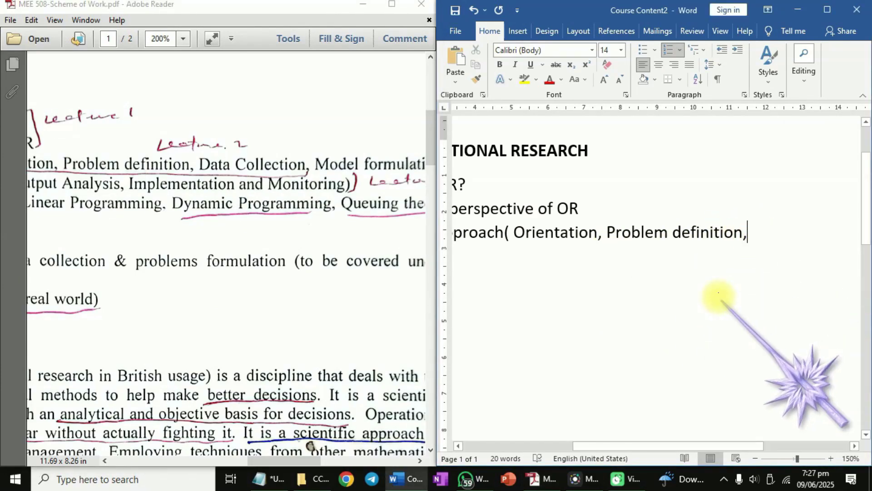
{"action": "type", "text": " Data "}
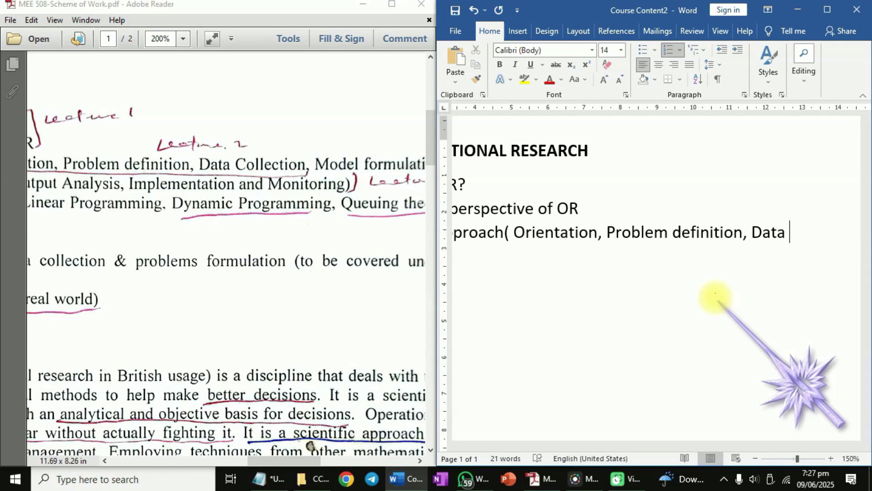
{"action": "type", "text": "ion, Model"}
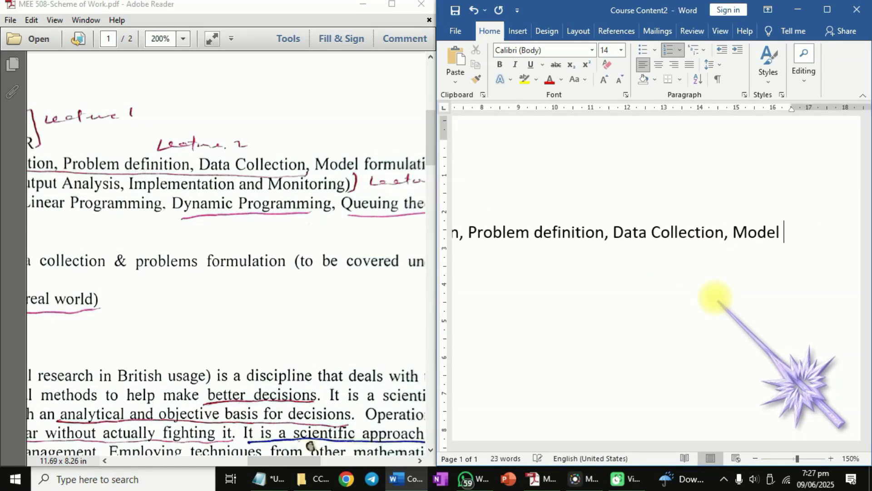
{"action": "type", "text": "formulation"}
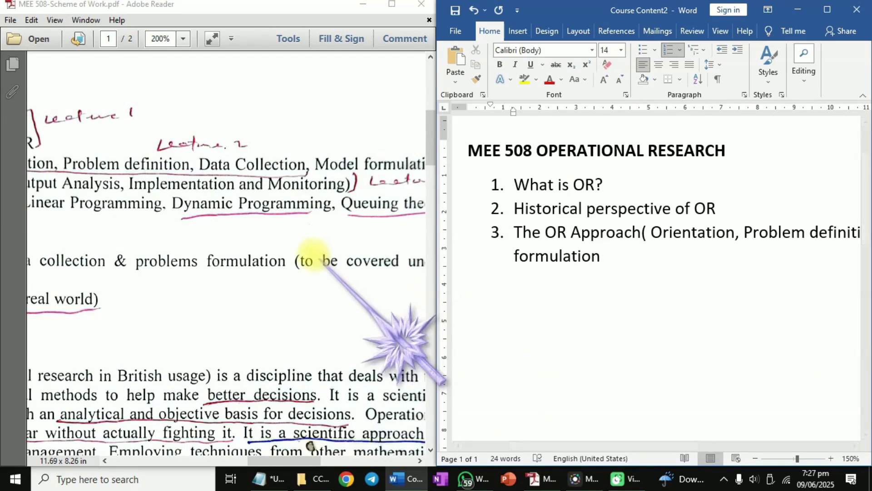
{"action": "left_click", "coordinate": [579, 232]}
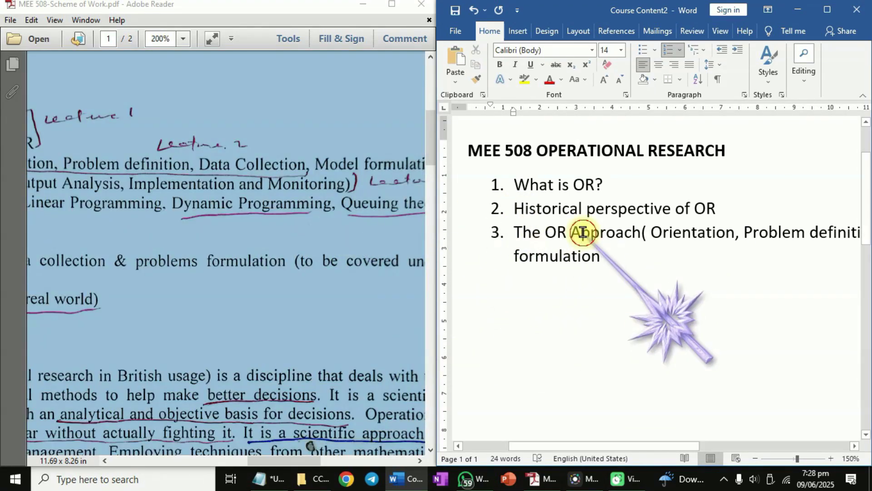
{"action": "left_click_drag", "start_coordinate": [241, 457], "coordinate": [168, 457]}
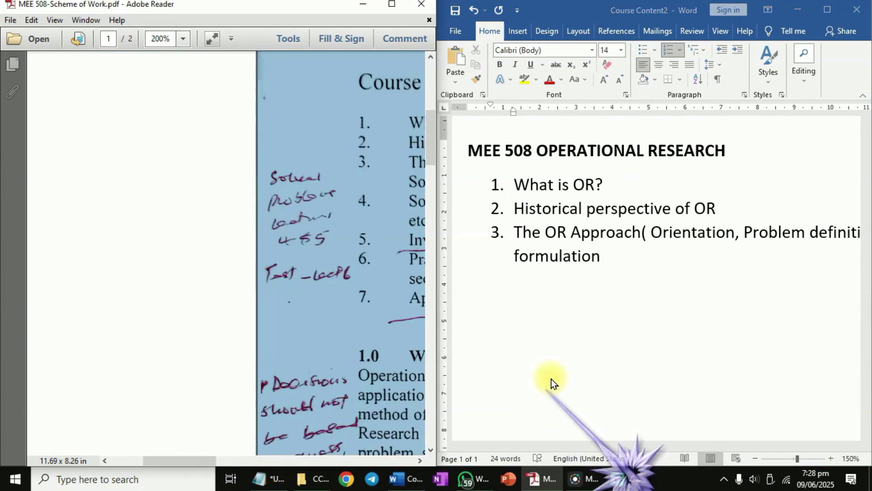